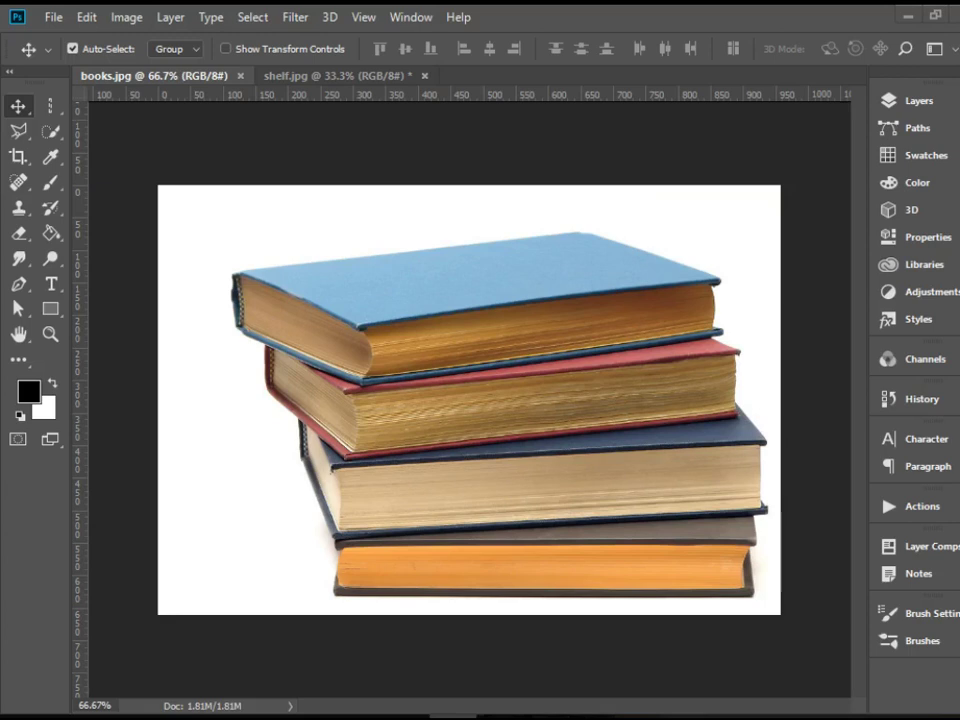
Select the Quick Selection Tool from the Quick Selection/Magic Wand flyout.
{"action": "left_click", "coordinate": [54, 133]}
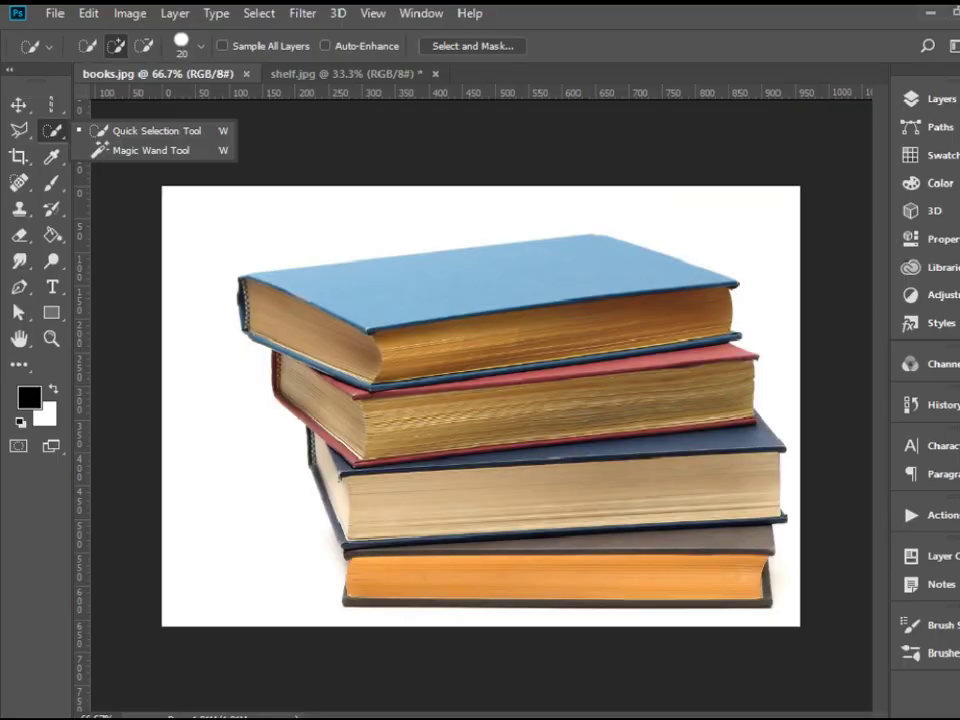
{"action": "left_click", "coordinate": [108, 147]}
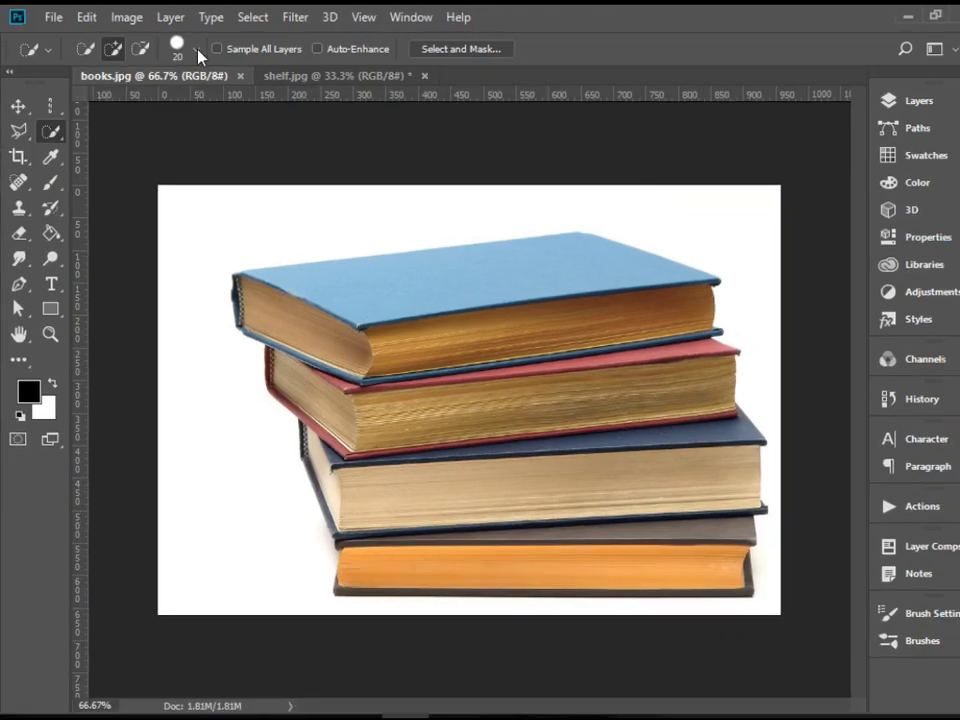
Set the Quick Selection brush size to about 30 using the brush picker and bracket keys.
{"action": "left_click", "coordinate": [195, 93]}
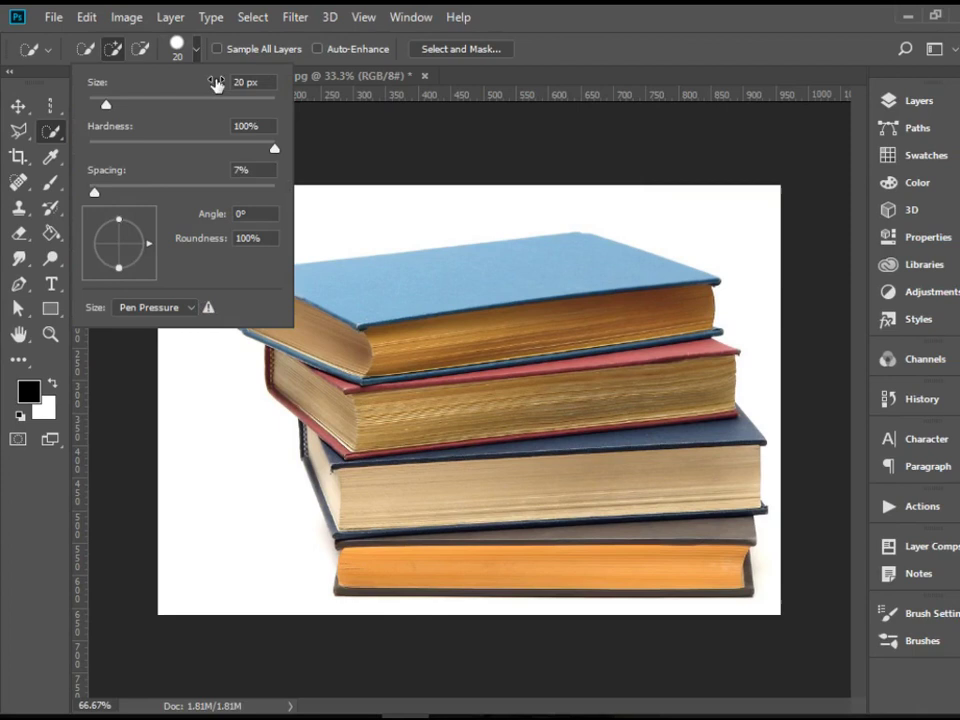
{"action": "left_click", "coordinate": [557, 28]}
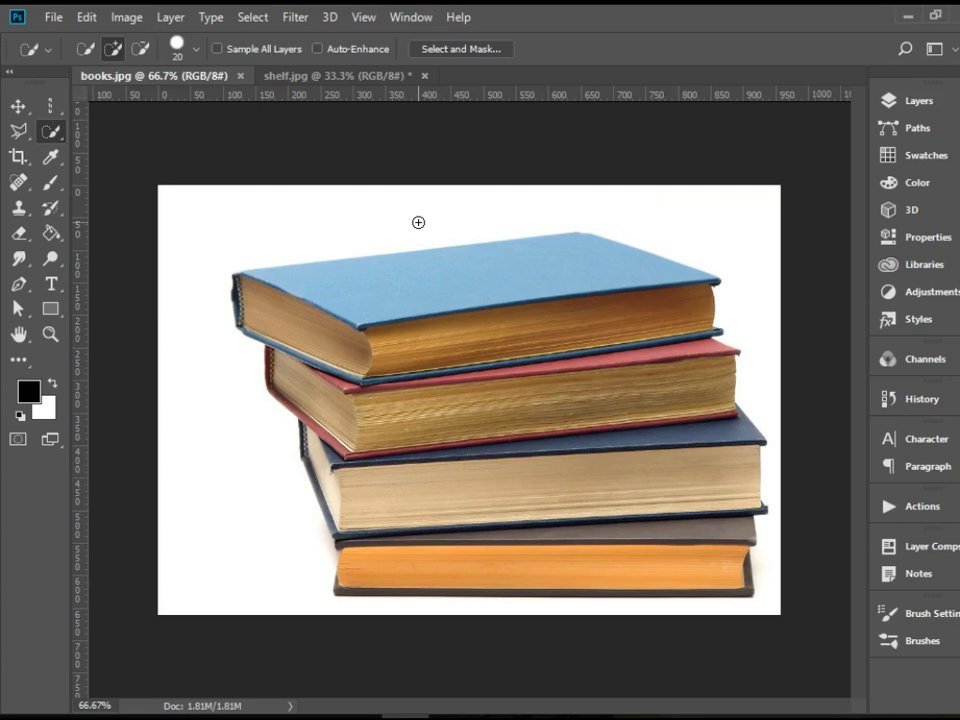
{"action": "key", "text": "bracketleft"}
{"action": "key", "text": "bracketright"}
{"action": "key", "text": "bracketright"}
{"action": "key", "text": "bracketright"}
{"action": "key", "text": "bracketright"}
{"action": "key", "text": "bracketright"}
{"action": "key", "text": "bracketleft"}
{"action": "key", "text": "bracketleft"}
{"action": "key", "text": "bracketleft"}
{"action": "key", "text": "bracketleft"}
Paint a selection over the five books, from the blue top book to the orange bottom one.
{"action": "mouse_move", "coordinate": [478, 272]}
{"action": "left_mouse_down"}
{"action": "mouse_move", "coordinate": [501, 358]}
{"action": "mouse_move", "coordinate": [467, 403]}
{"action": "mouse_move", "coordinate": [552, 497]}
{"action": "left_mouse_up"}
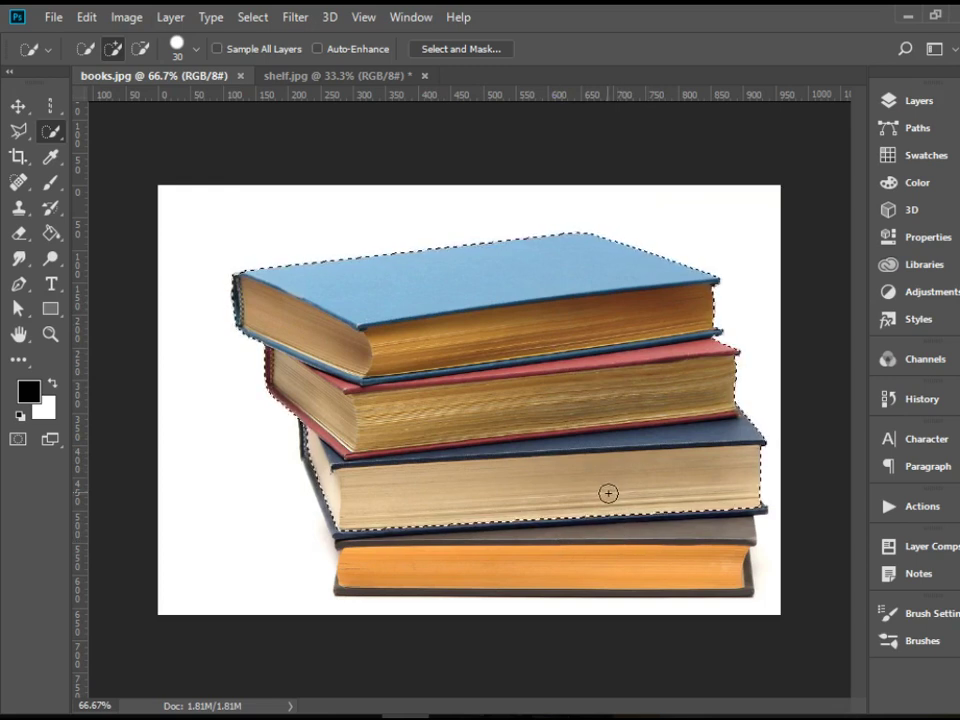
{"action": "mouse_move", "coordinate": [669, 542]}
{"action": "left_mouse_down"}
{"action": "mouse_move", "coordinate": [696, 564]}
{"action": "mouse_move", "coordinate": [619, 568]}
{"action": "mouse_move", "coordinate": [737, 582]}
{"action": "left_mouse_up"}
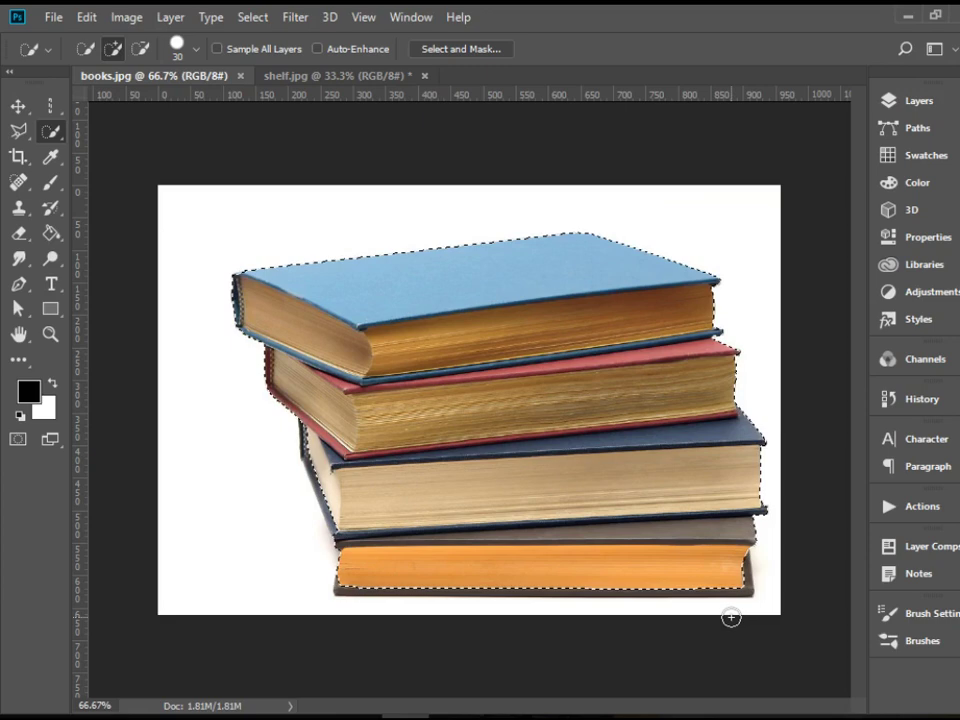
At 100% zoom with a size 15 brush, add the brown book's right edge and bottom strip.
{"action": "key", "text": "ctrl+plus"}
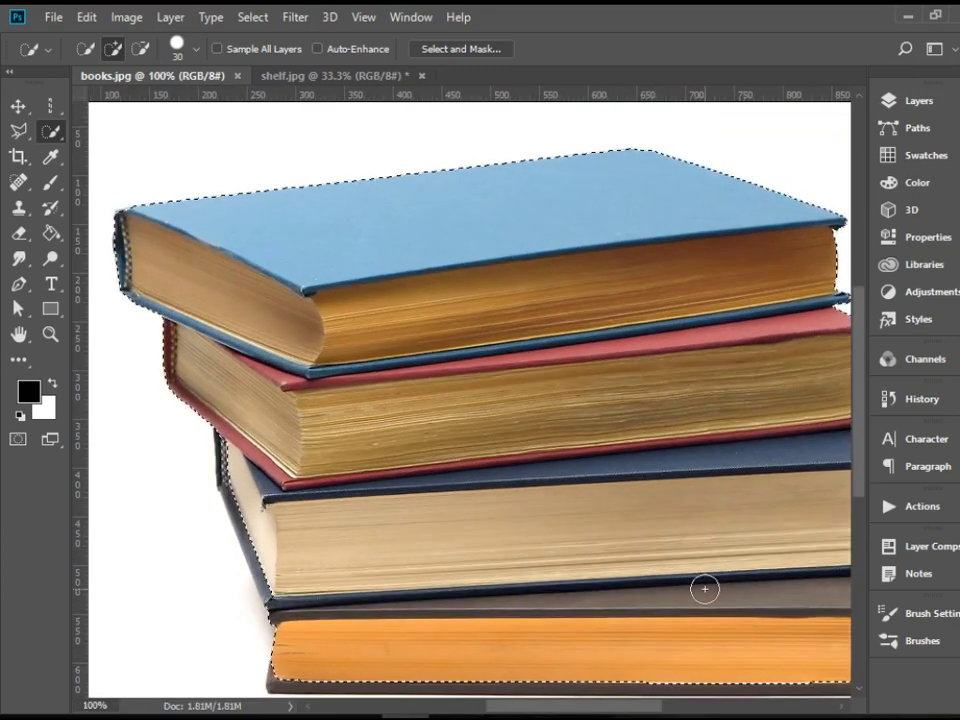
{"action": "mouse_move", "coordinate": [716, 598]}
{"action": "left_mouse_down"}
{"action": "mouse_move", "coordinate": [574, 358]}
{"action": "mouse_move", "coordinate": [525, 375]}
{"action": "left_mouse_up"}
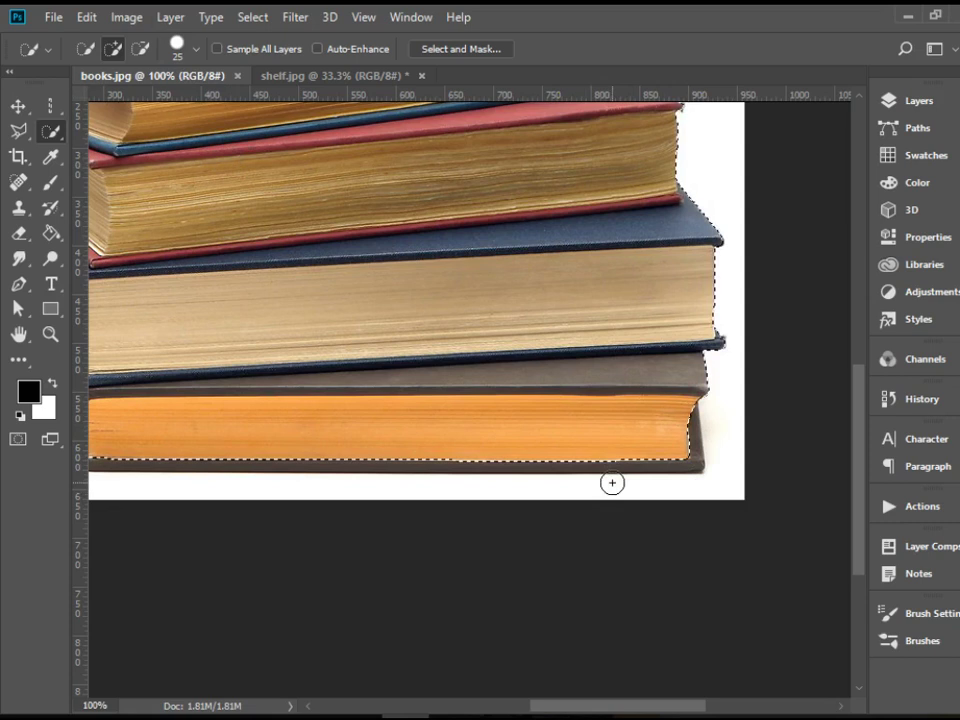
{"action": "key", "text": "bracketleft"}
{"action": "key", "text": "bracketleft"}
{"action": "key", "text": "bracketleft"}
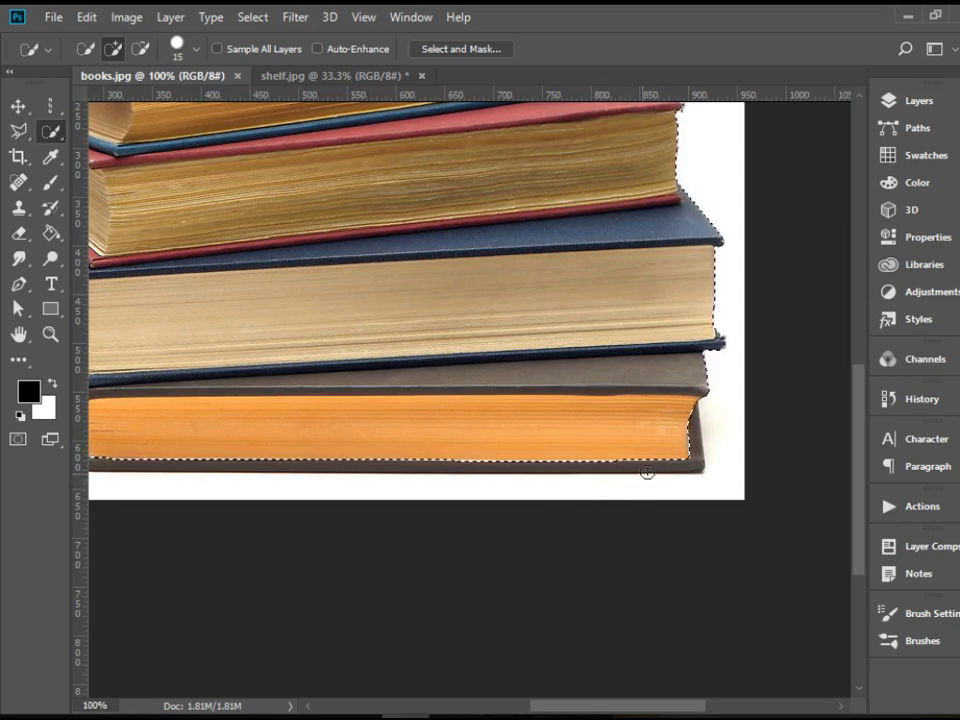
{"action": "left_click_drag", "start_coordinate": [647, 472], "coordinate": [696, 460]}
{"action": "mouse_move", "coordinate": [629, 466]}
{"action": "left_mouse_down"}
{"action": "mouse_move", "coordinate": [630, 474]}
{"action": "mouse_move", "coordinate": [459, 486]}
{"action": "mouse_move", "coordinate": [455, 459]}
{"action": "mouse_move", "coordinate": [722, 514]}
{"action": "left_mouse_up"}
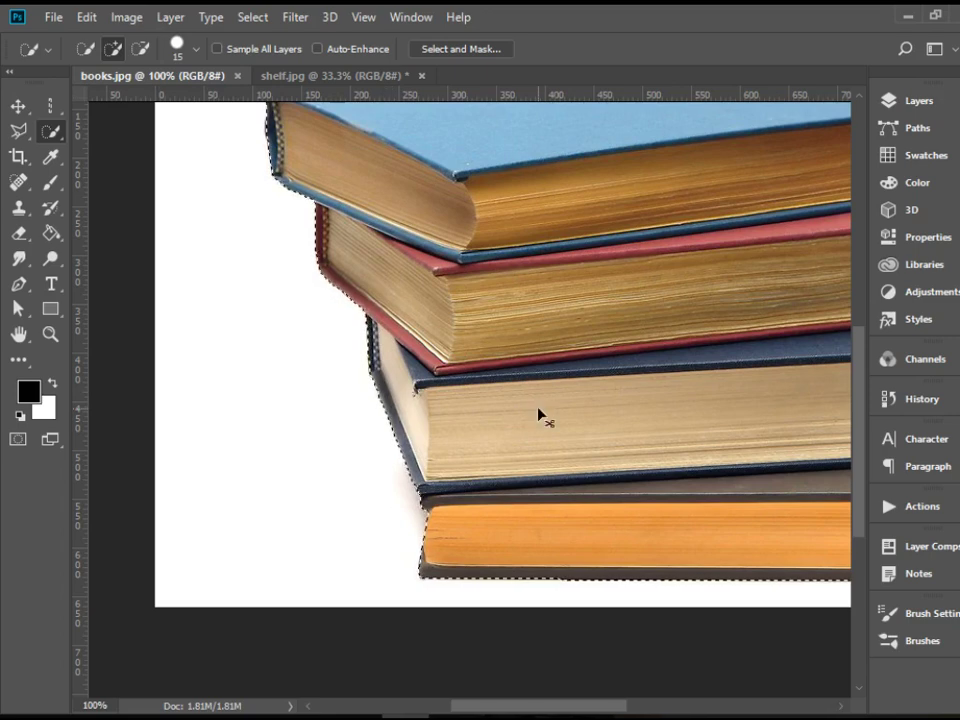
{"action": "key", "text": "ctrl+minus"}
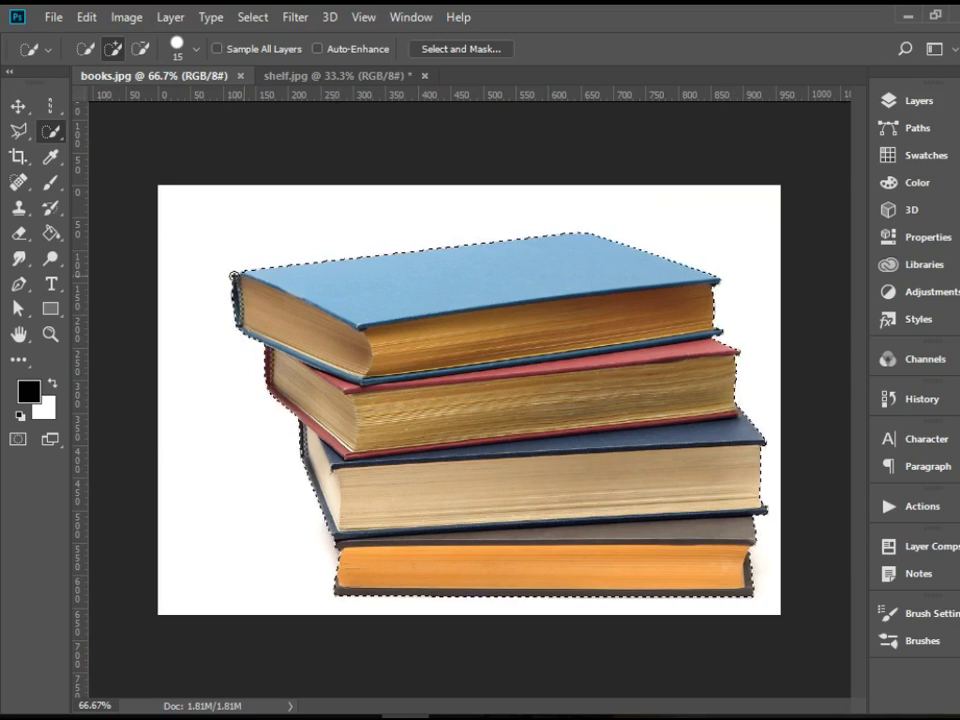
Copy the selected book stack with Edit > Copy.
{"action": "left_click", "coordinate": [90, 18]}
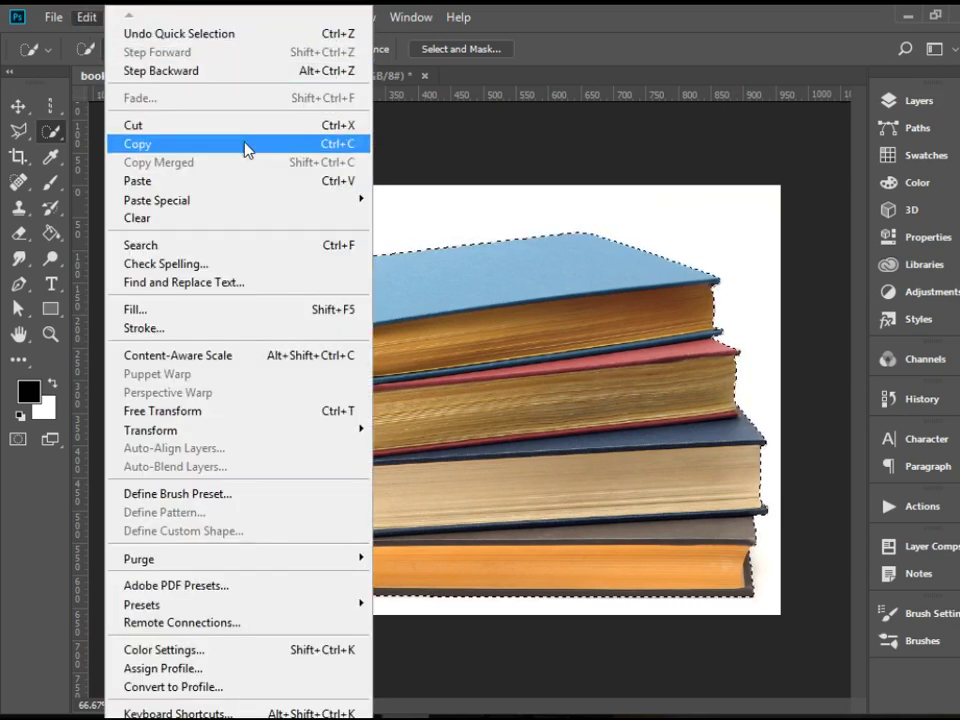
{"action": "left_click", "coordinate": [350, 148]}
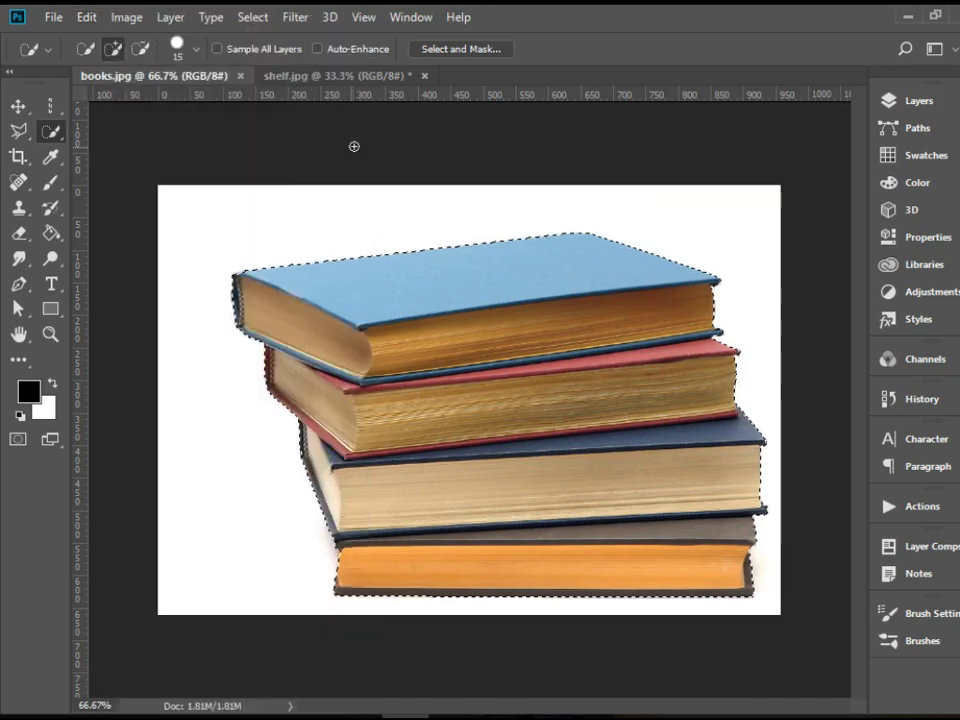
Paste the books into shelf.jpg as a new Layer 1.
{"action": "left_click", "coordinate": [322, 84]}
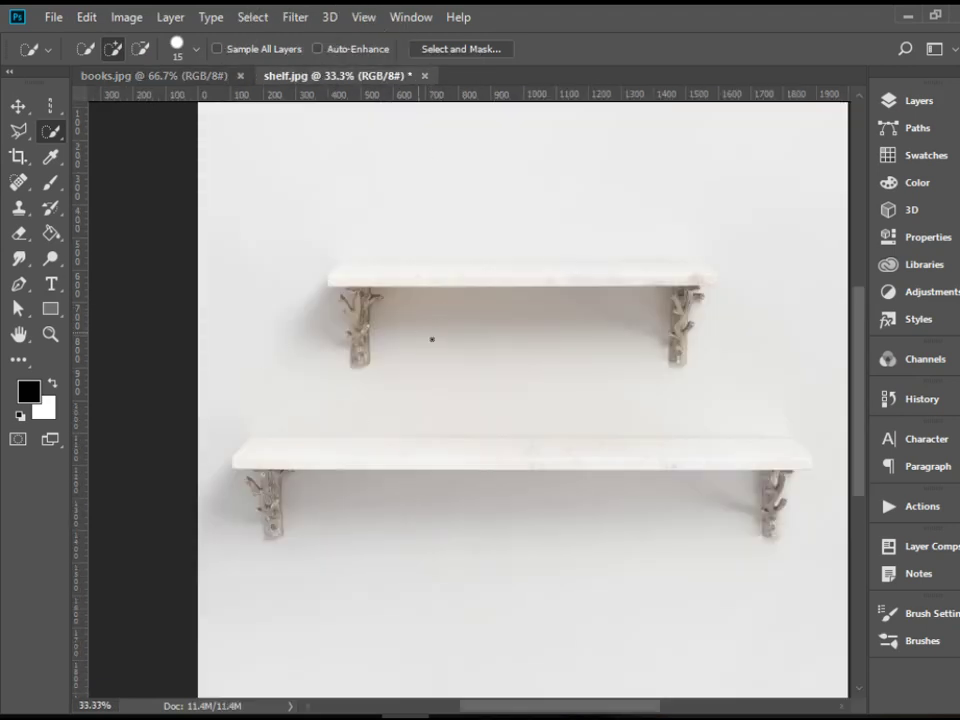
{"action": "left_click", "coordinate": [88, 18]}
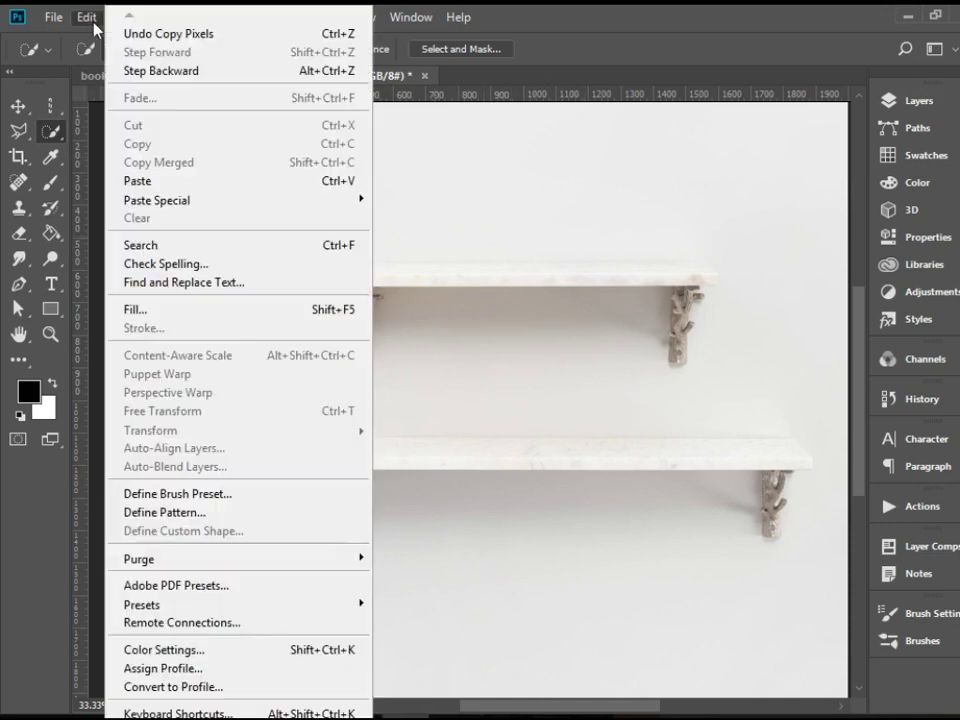
{"action": "left_click", "coordinate": [318, 190]}
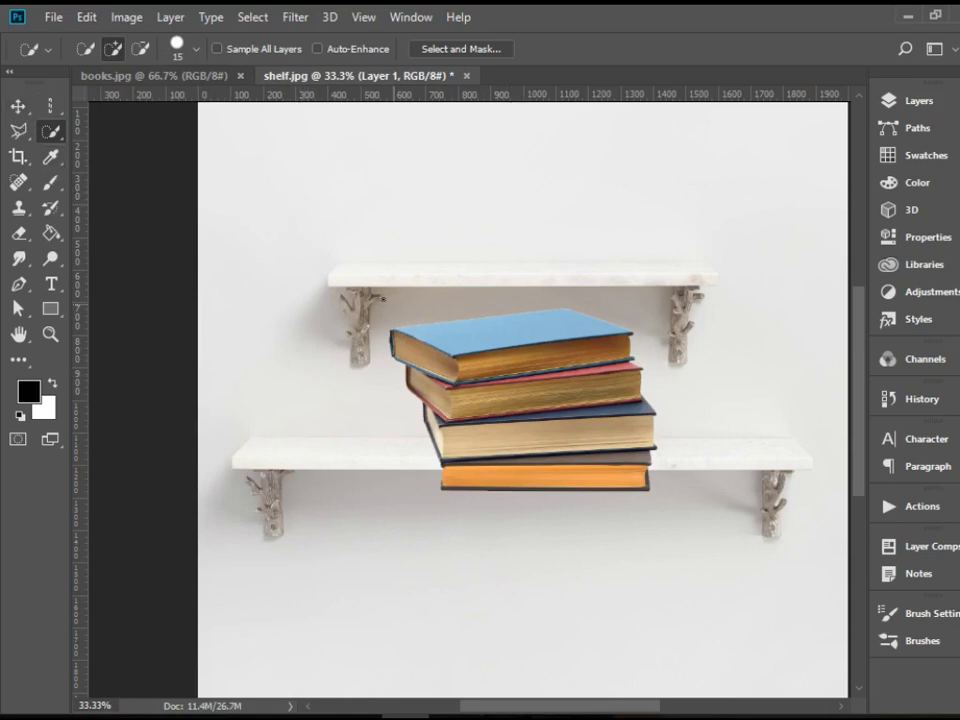
With the Move tool, raise the Layer 1 book stack 113 px onto the lower shelf.
{"action": "left_click", "coordinate": [19, 108]}
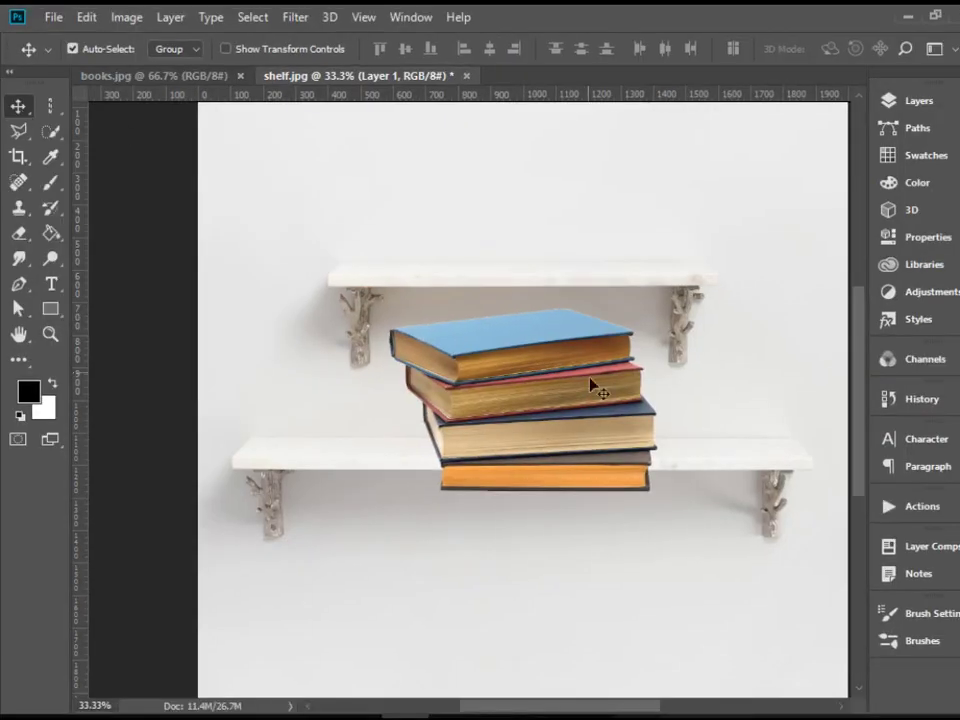
{"action": "mouse_move", "coordinate": [572, 424]}
{"action": "left_mouse_down"}
{"action": "mouse_move", "coordinate": [570, 381]}
{"action": "mouse_move", "coordinate": [569, 399]}
{"action": "left_mouse_up"}
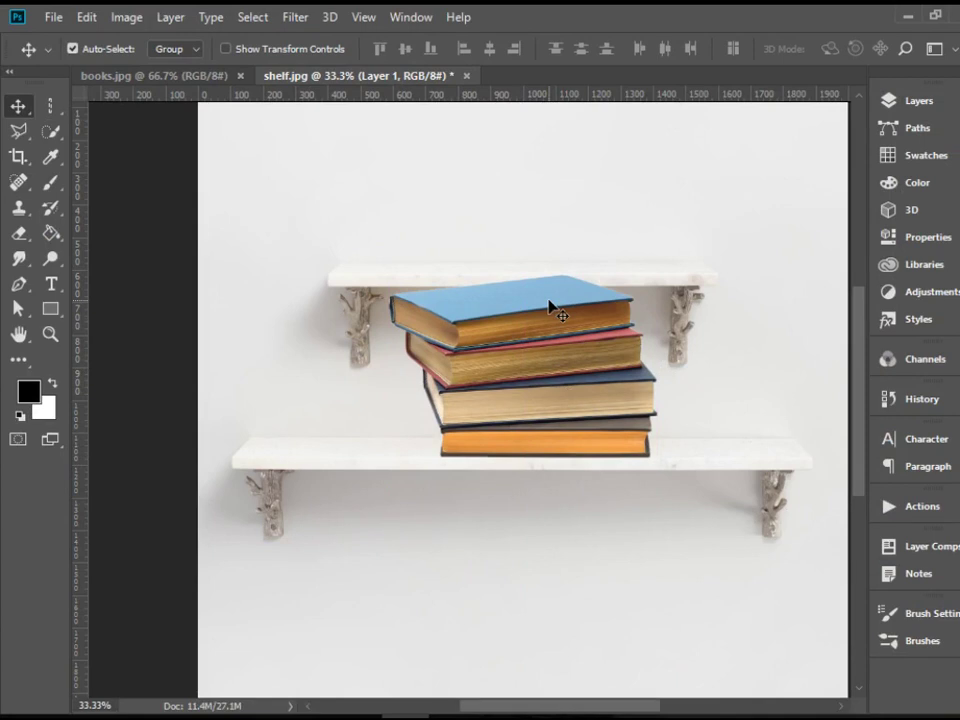
Free Transform the book stack down to about 64% and commit it.
{"action": "left_click", "coordinate": [82, 20]}
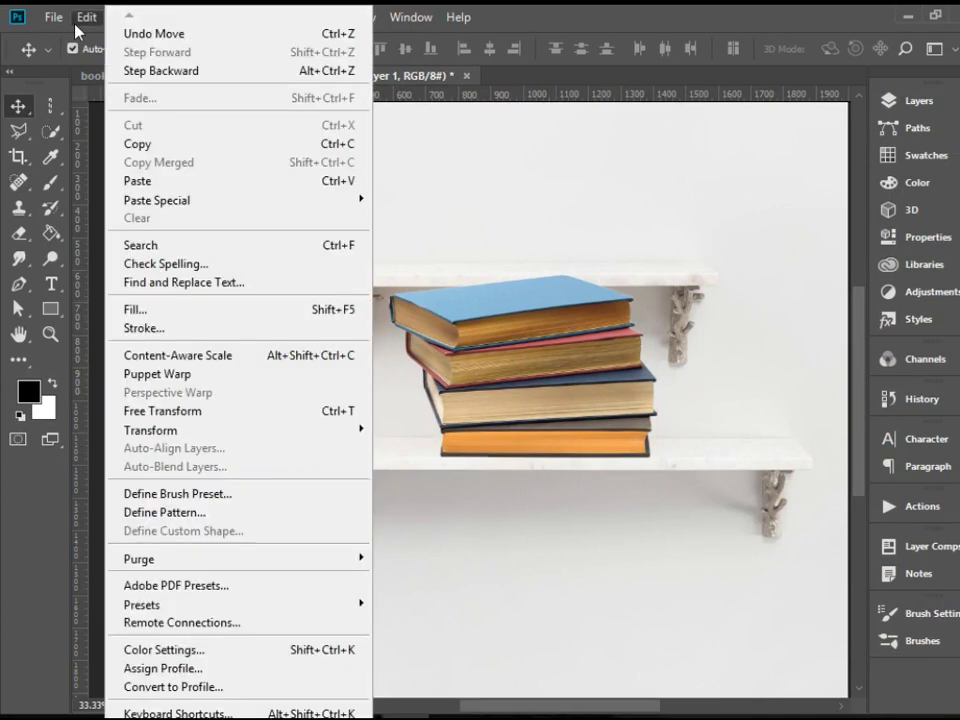
{"action": "left_click", "coordinate": [302, 412]}
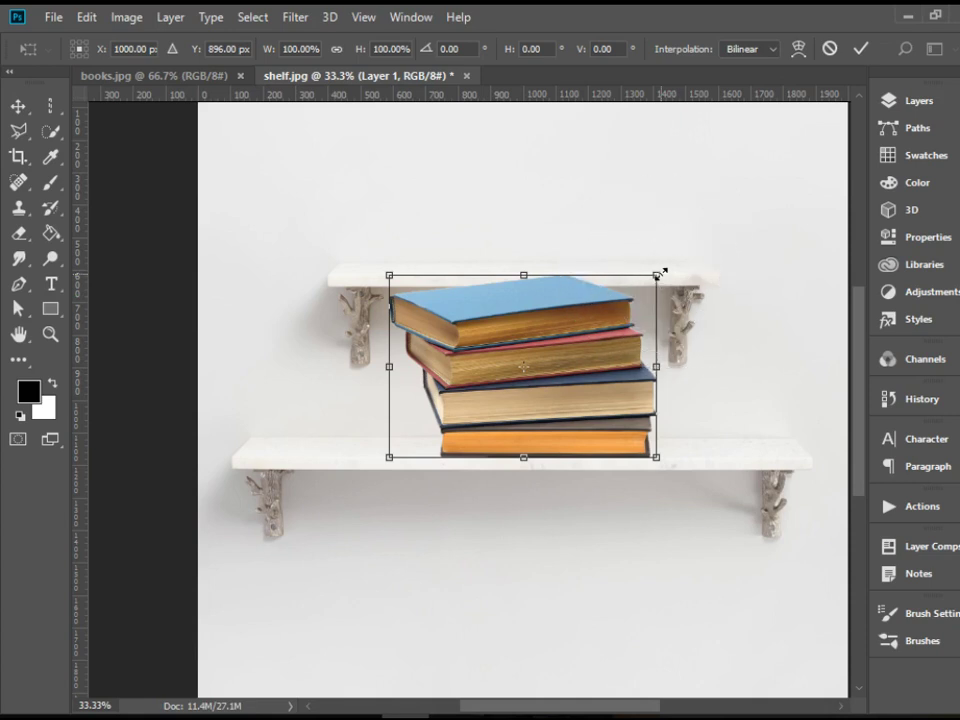
{"action": "left_click_drag", "start_coordinate": [662, 272], "coordinate": [558, 338]}
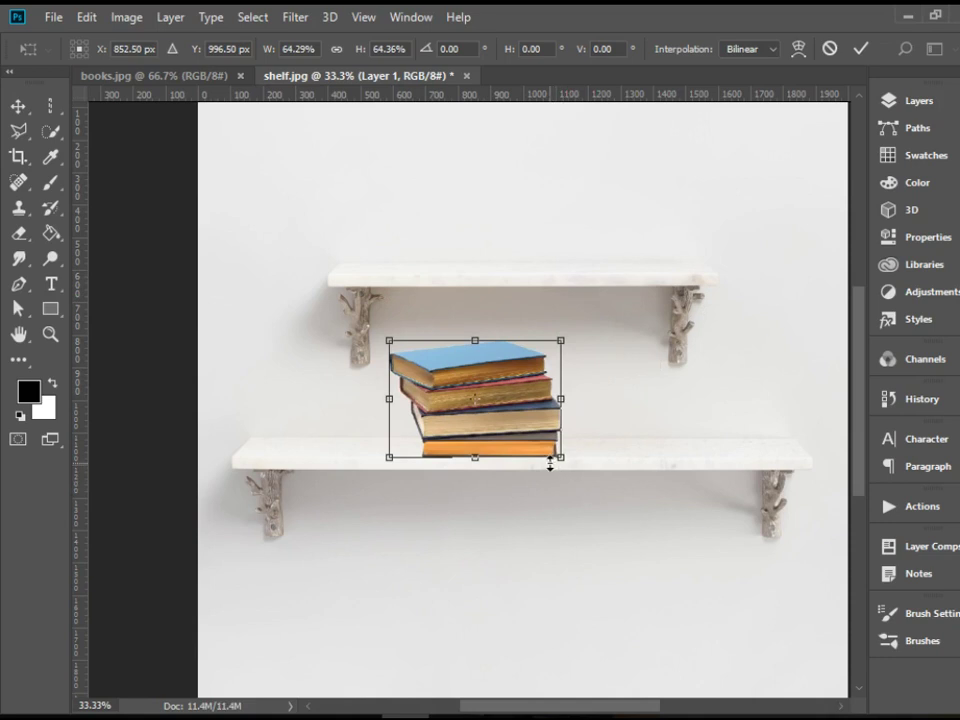
{"action": "key", "text": "Return"}
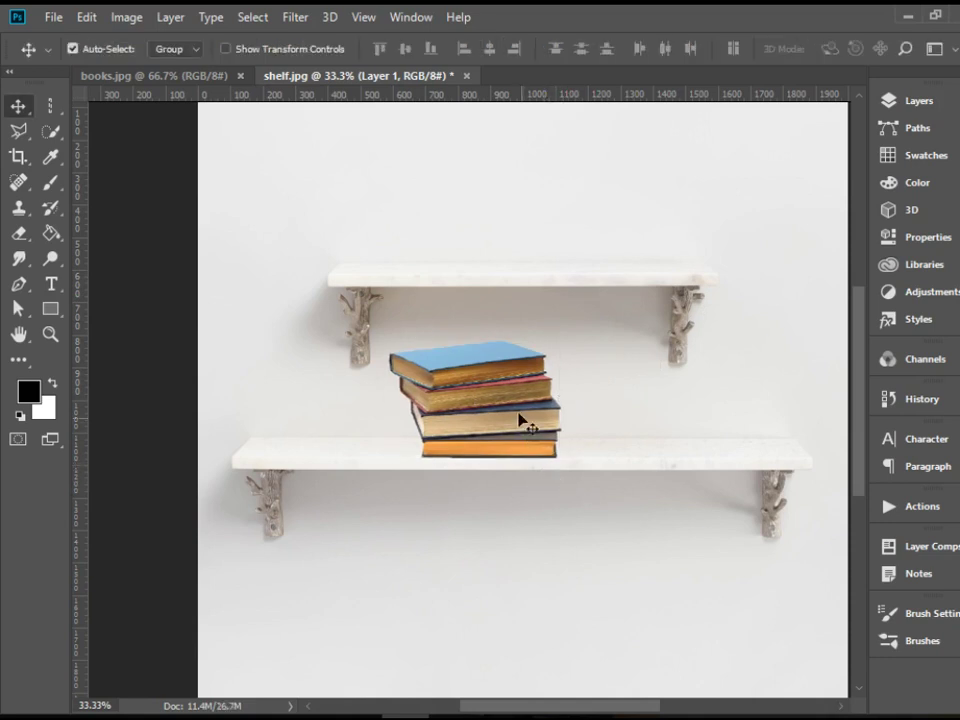
Move the smaller book stack about 212 px right to centre it on the lower shelf.
{"action": "left_click_drag", "start_coordinate": [516, 408], "coordinate": [583, 406]}
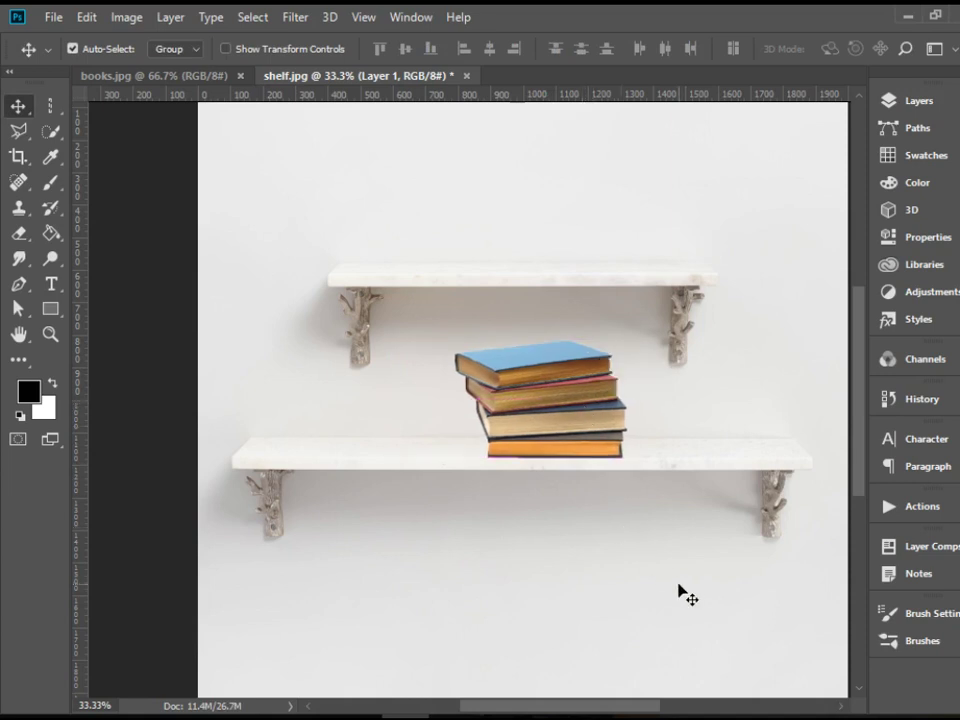